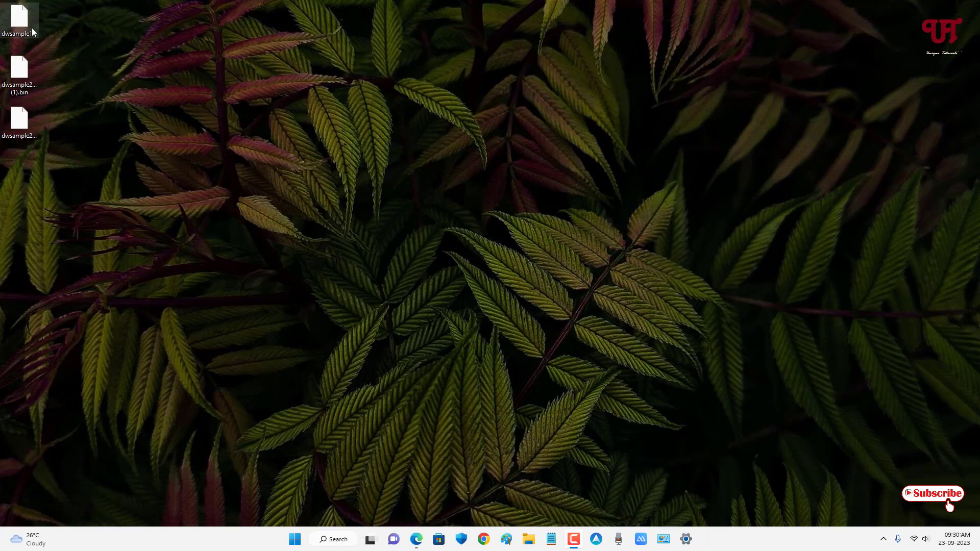
Inspect dwsample1-bin.bin's properties, noting its file type BIN File (.bin).
{"action": "right_click", "coordinate": [18, 27]}
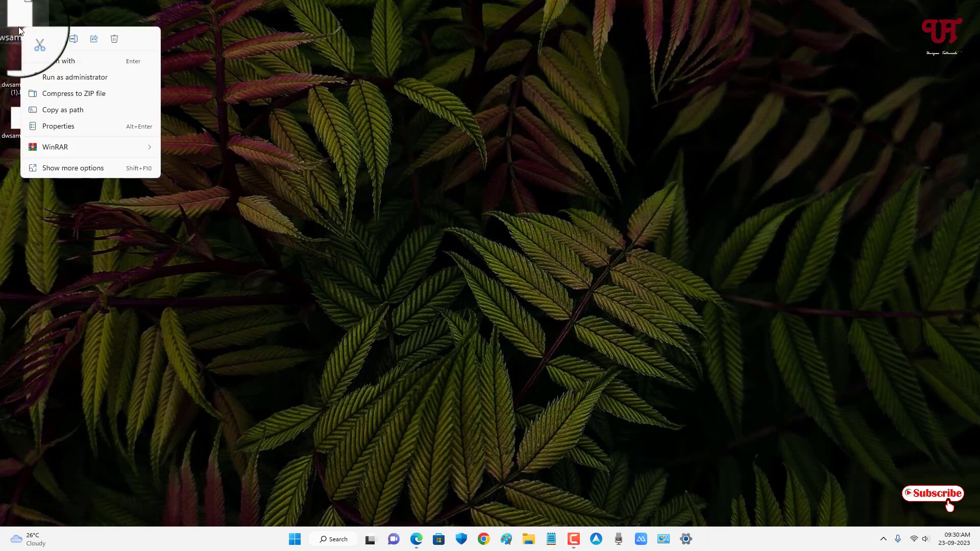
{"action": "left_click", "coordinate": [58, 126]}
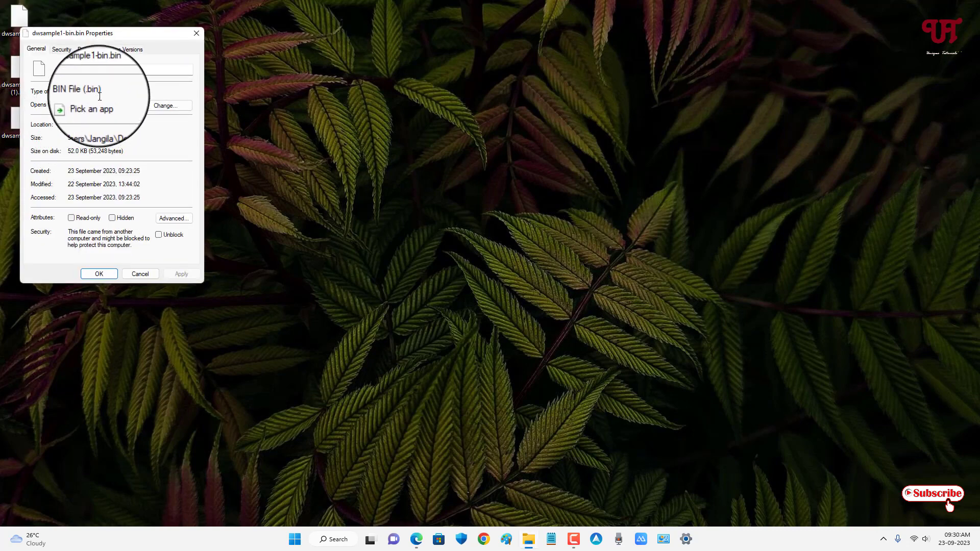
{"action": "left_click_drag", "start_coordinate": [101, 91], "coordinate": [65, 92]}
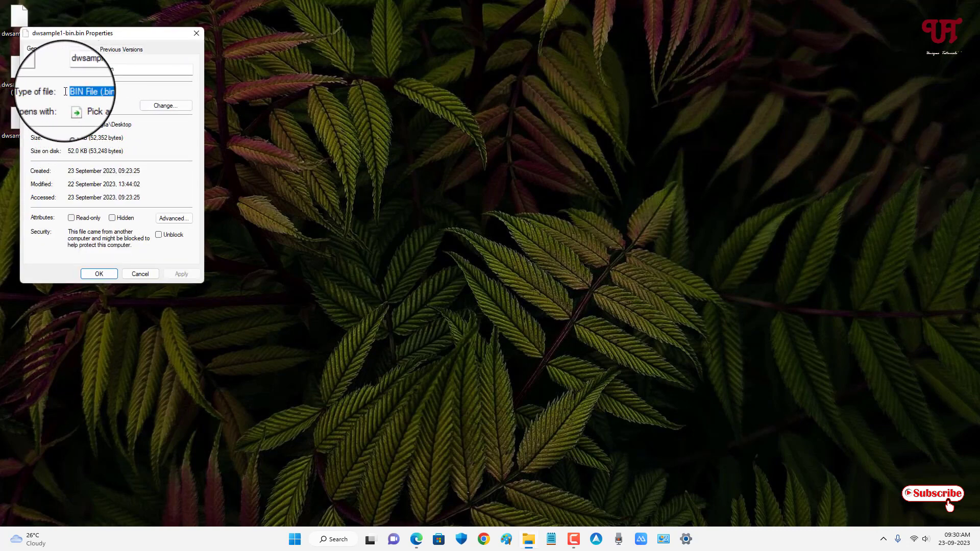
{"action": "left_click", "coordinate": [199, 34]}
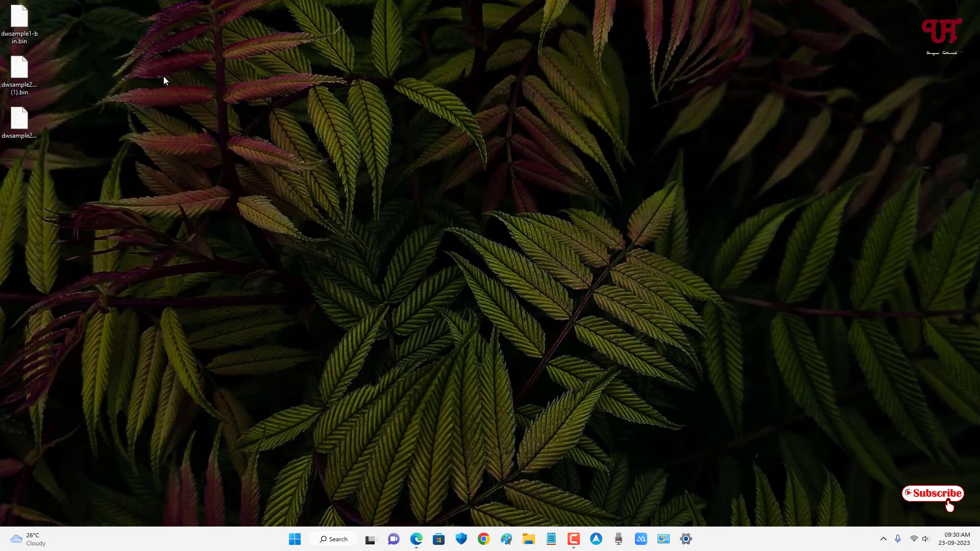
Download the BinViewer Personal installer from software.informer and show it in its Downloads folder.
{"action": "left_click", "coordinate": [89, 56]}
{"action": "left_click", "coordinate": [417, 539]}
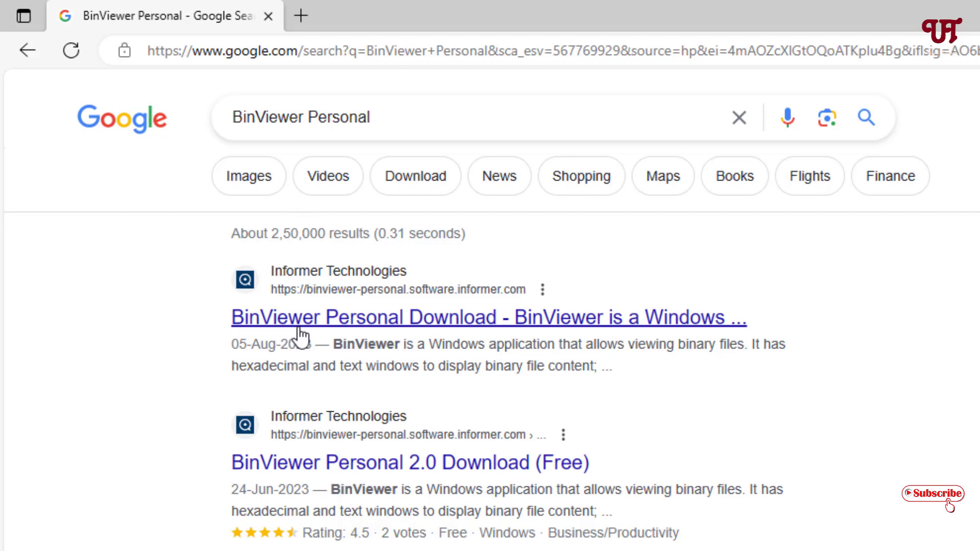
{"action": "left_click", "coordinate": [336, 317]}
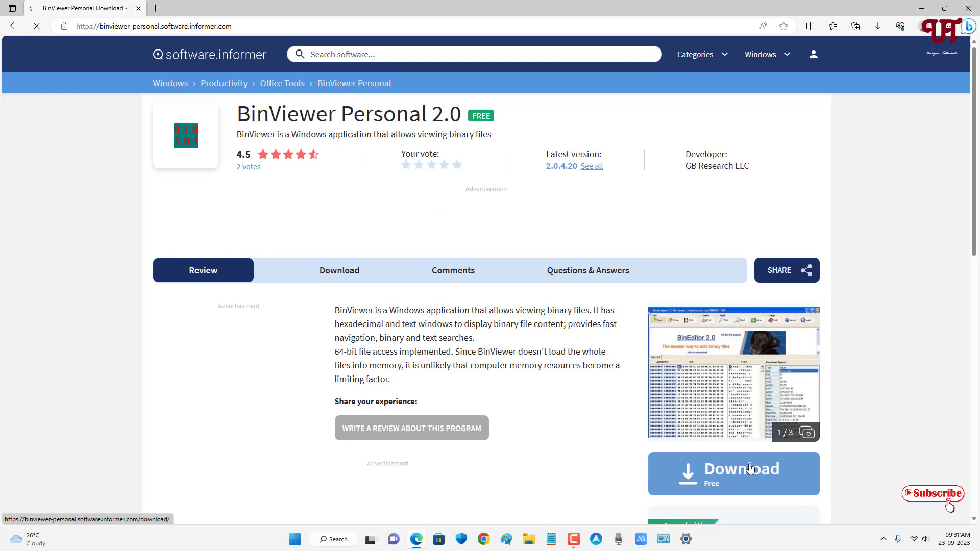
{"action": "left_click", "coordinate": [739, 485]}
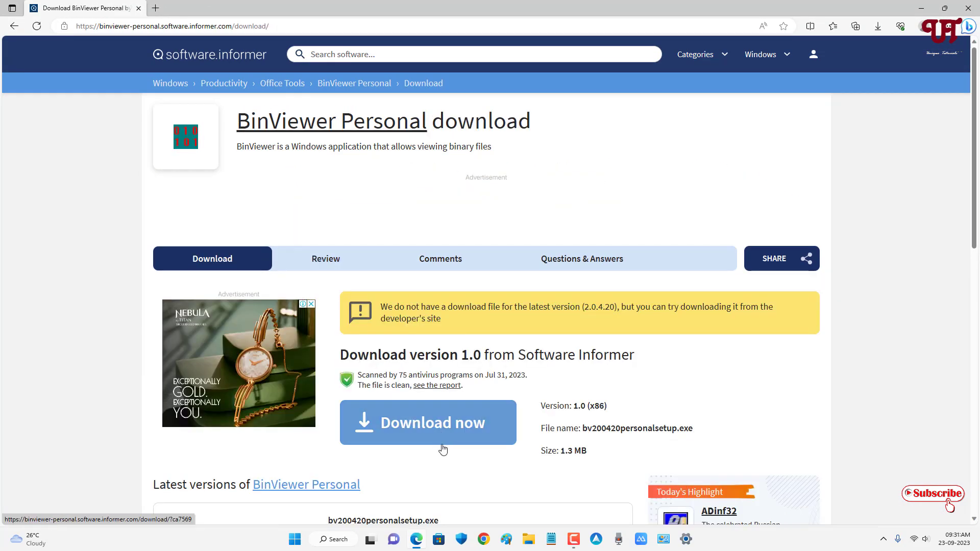
{"action": "left_click", "coordinate": [437, 439]}
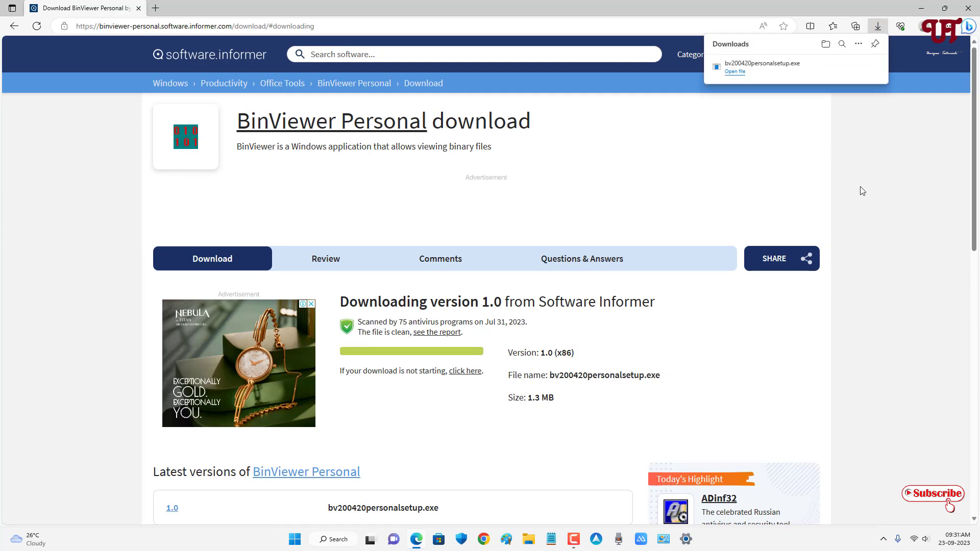
{"action": "left_click", "coordinate": [843, 66]}
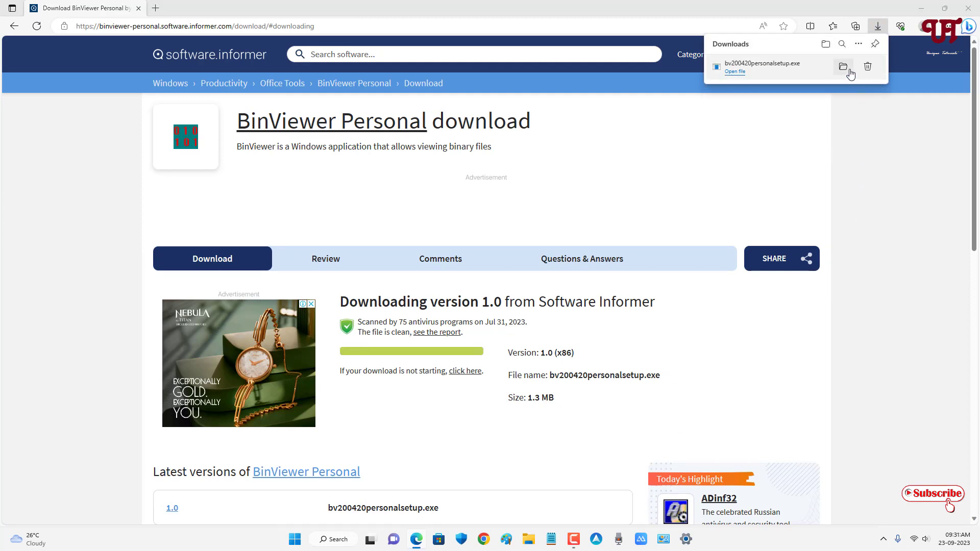
Close Edge, run the BinViewer Personal setup file and accept the license agreement.
{"action": "left_click", "coordinate": [969, 6]}
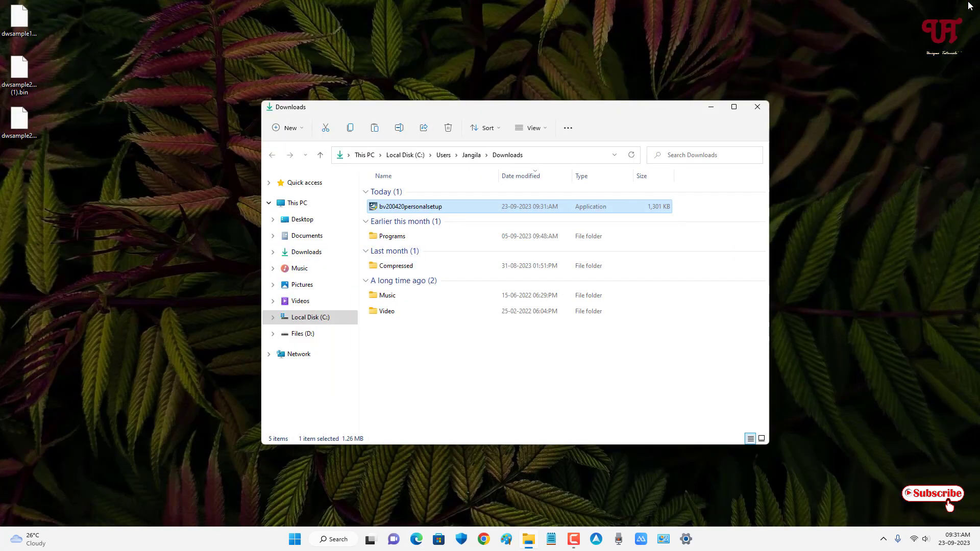
{"action": "double_click", "coordinate": [424, 208]}
{"action": "left_click", "coordinate": [756, 106]}
{"action": "left_click", "coordinate": [539, 351]}
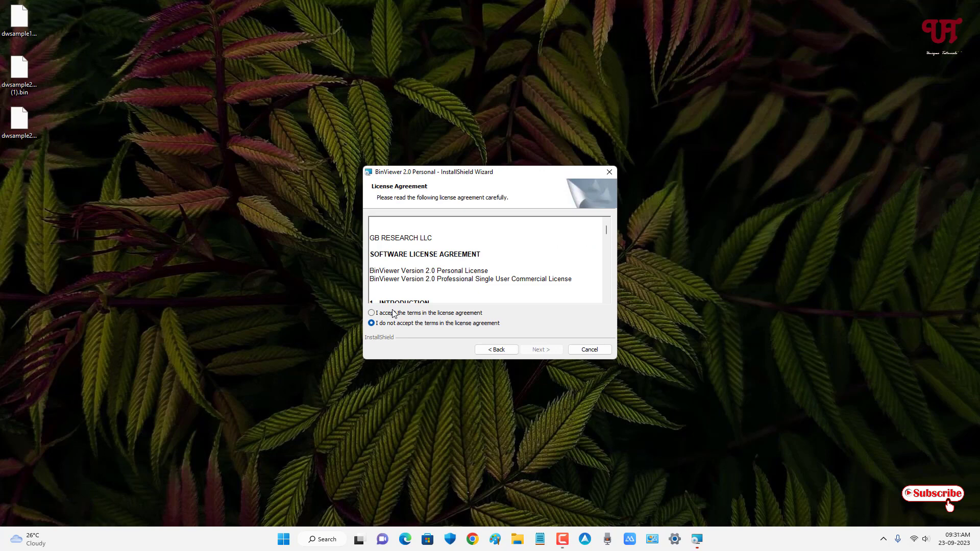
{"action": "left_click", "coordinate": [373, 312]}
Install BinViewer 2.0 Personal to the default folder and finish without showing the readme.
{"action": "left_click", "coordinate": [541, 350]}
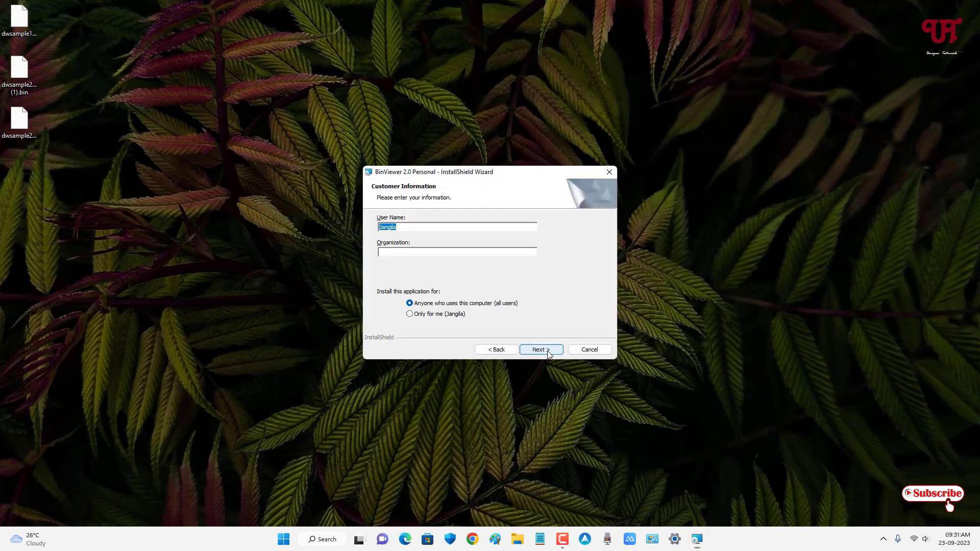
{"action": "left_click", "coordinate": [540, 350]}
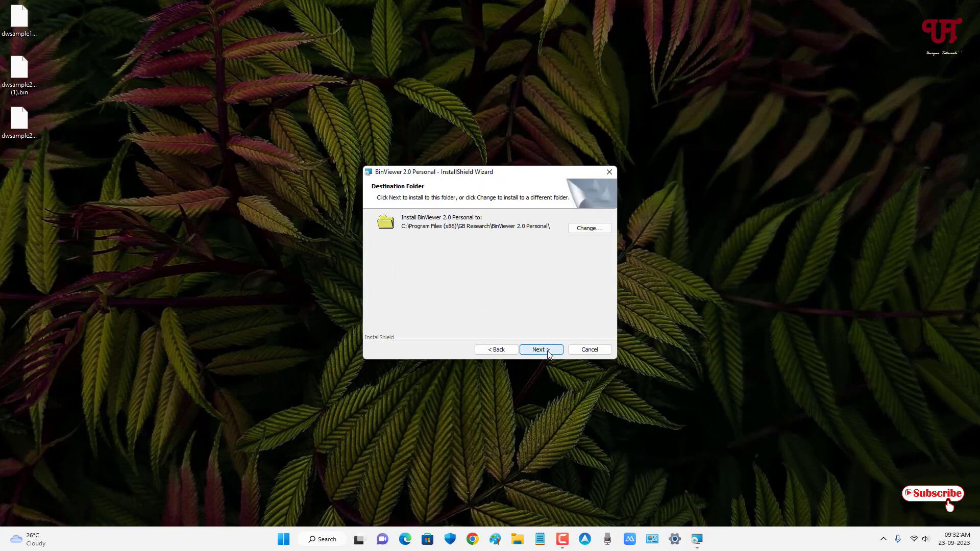
{"action": "left_click", "coordinate": [540, 350]}
{"action": "left_click", "coordinate": [547, 352]}
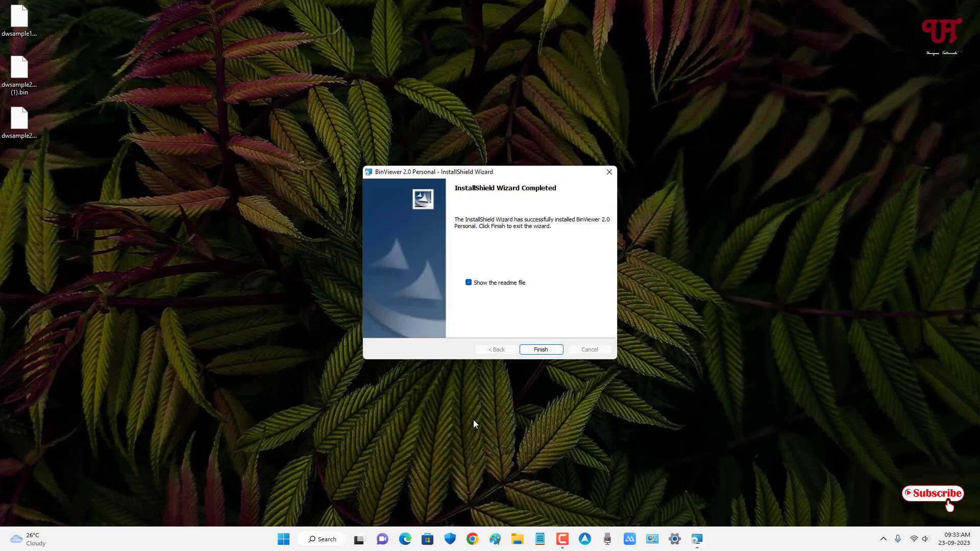
{"action": "left_click", "coordinate": [468, 283]}
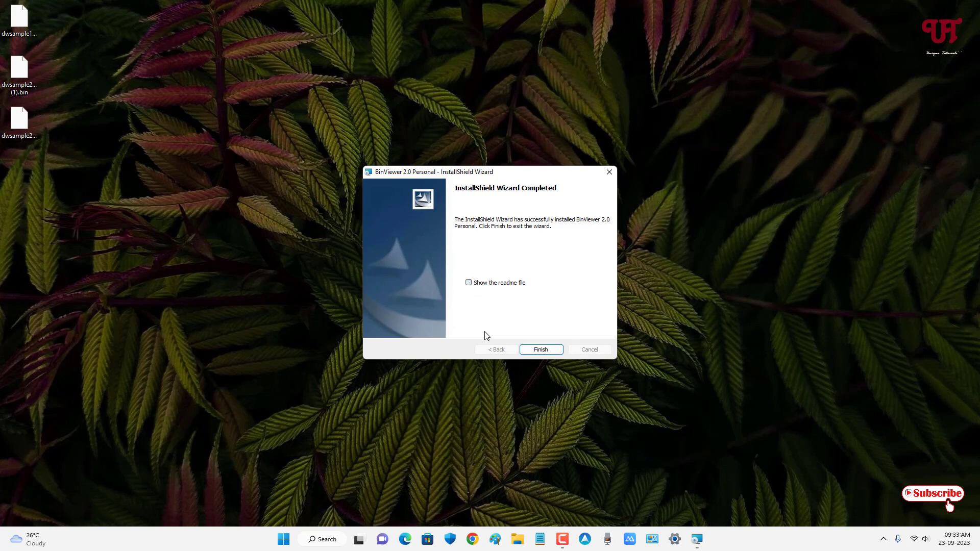
{"action": "left_click", "coordinate": [541, 350]}
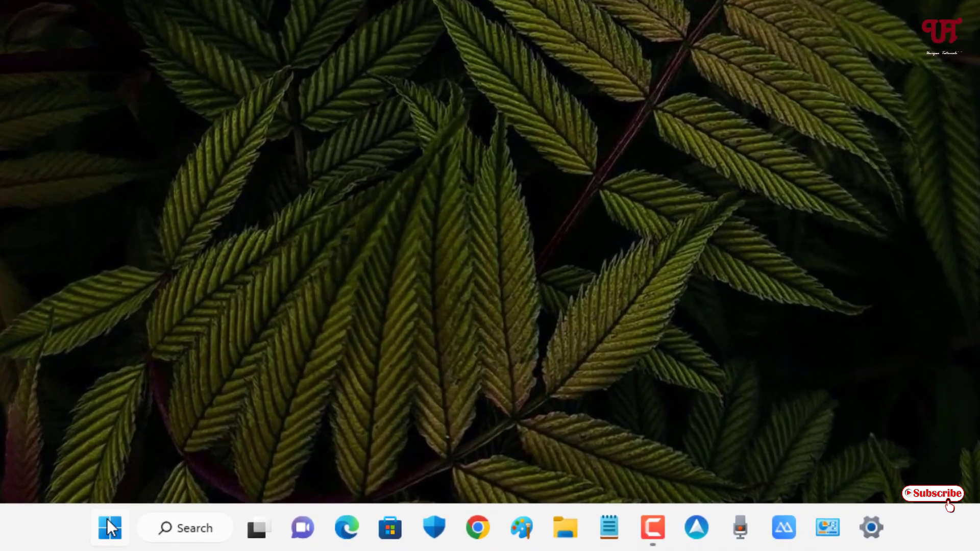
Start BinViewer 2.0 Personal from the GB Research group under All apps.
{"action": "left_click", "coordinate": [110, 527]}
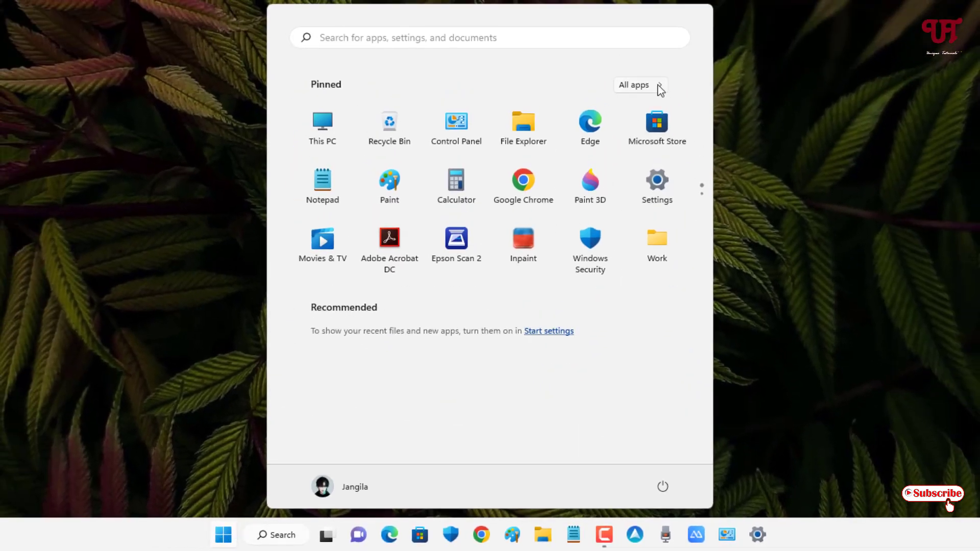
{"action": "left_click", "coordinate": [640, 85]}
{"action": "scroll", "coordinate": [652, 150], "scroll_direction": "down", "scroll_amount": 5}
{"action": "scroll", "coordinate": [551, 230], "scroll_direction": "down", "scroll_amount": 5}
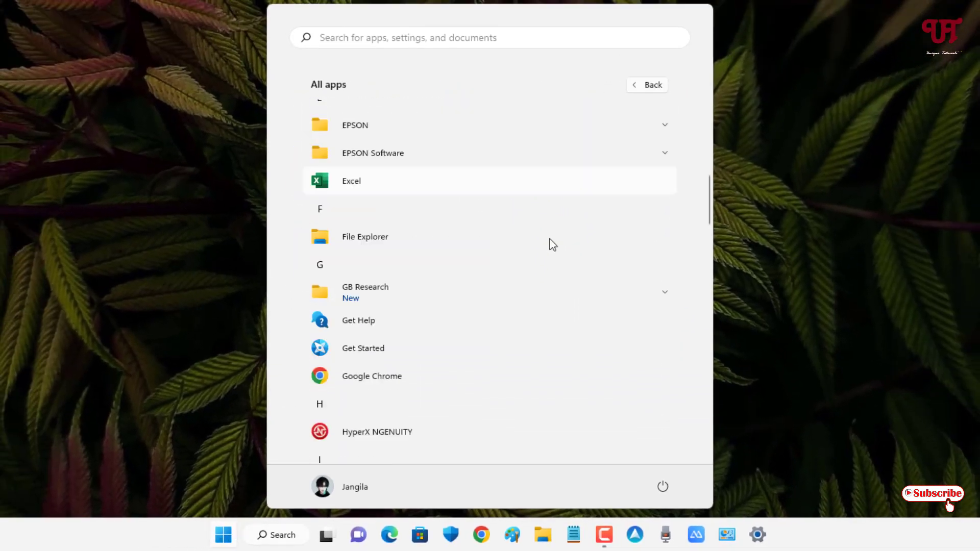
{"action": "left_click", "coordinate": [363, 295]}
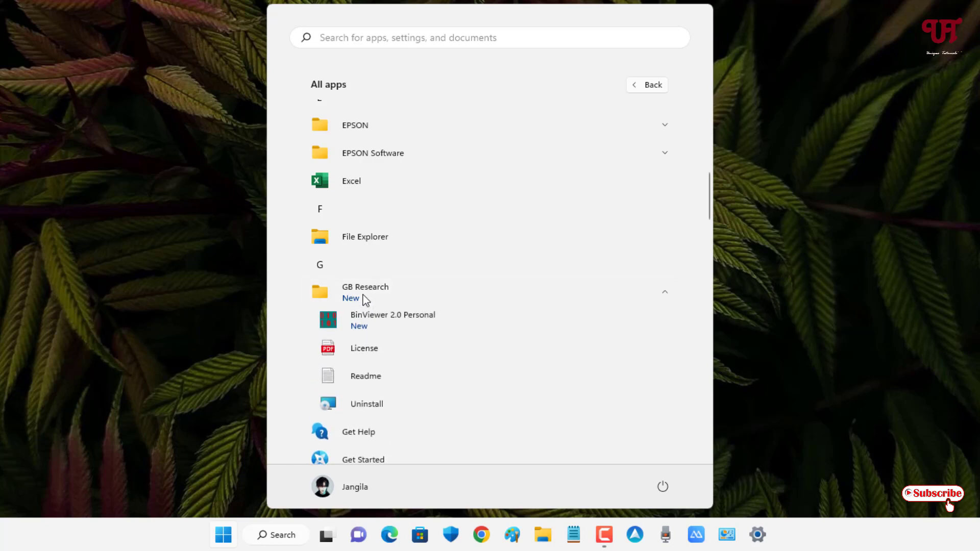
{"action": "left_click", "coordinate": [386, 330]}
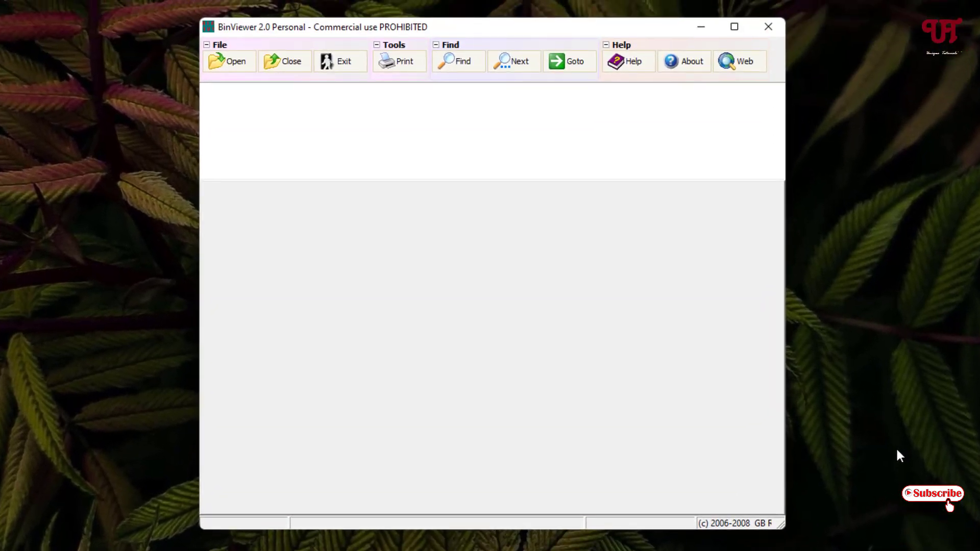
Open dwsample1-bin.bin from the Desktop in BinViewer 2.0 Personal.
{"action": "left_click", "coordinate": [232, 65]}
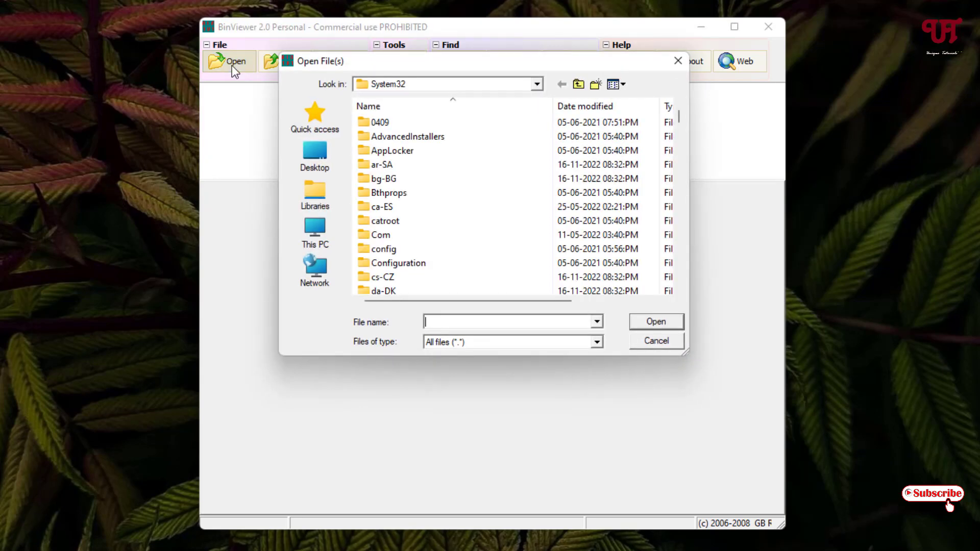
{"action": "left_click", "coordinate": [310, 154]}
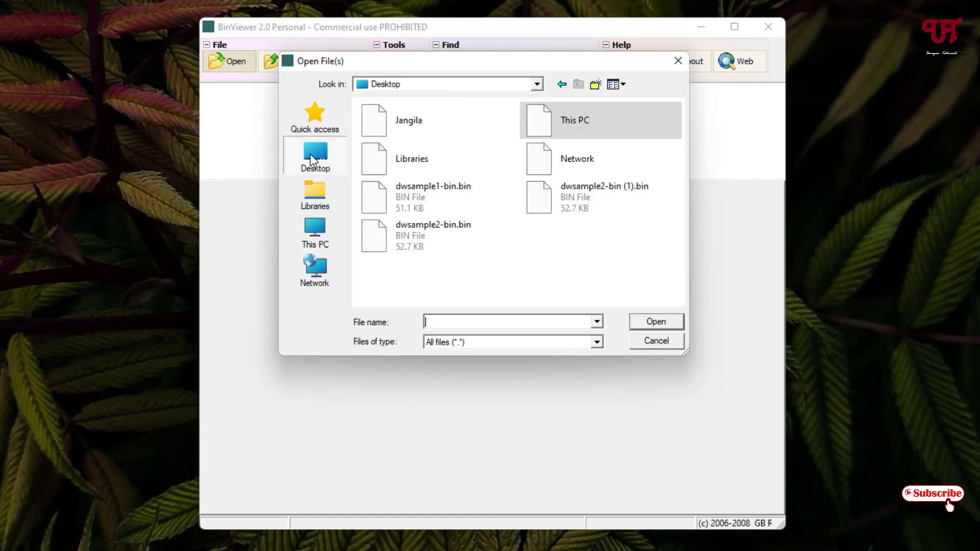
{"action": "left_click", "coordinate": [468, 197]}
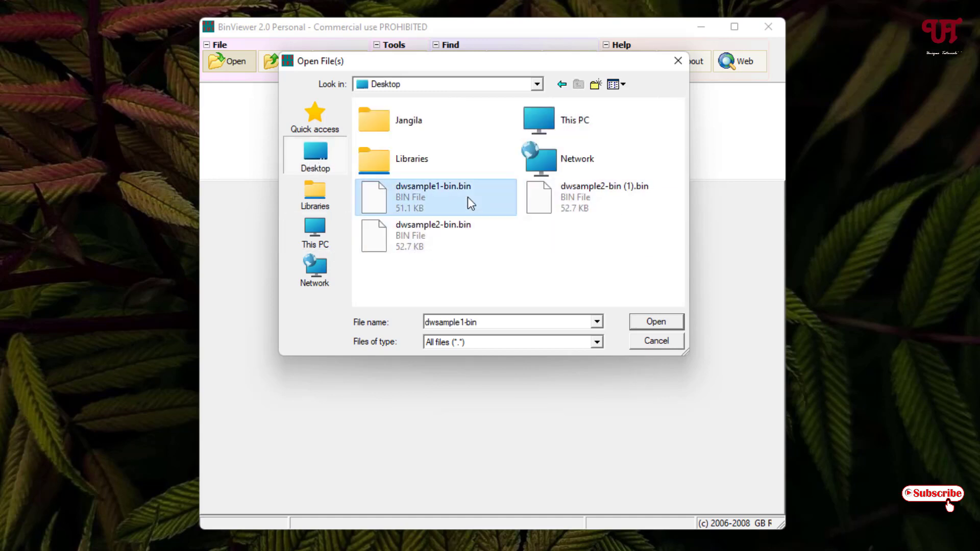
{"action": "left_click", "coordinate": [655, 322]}
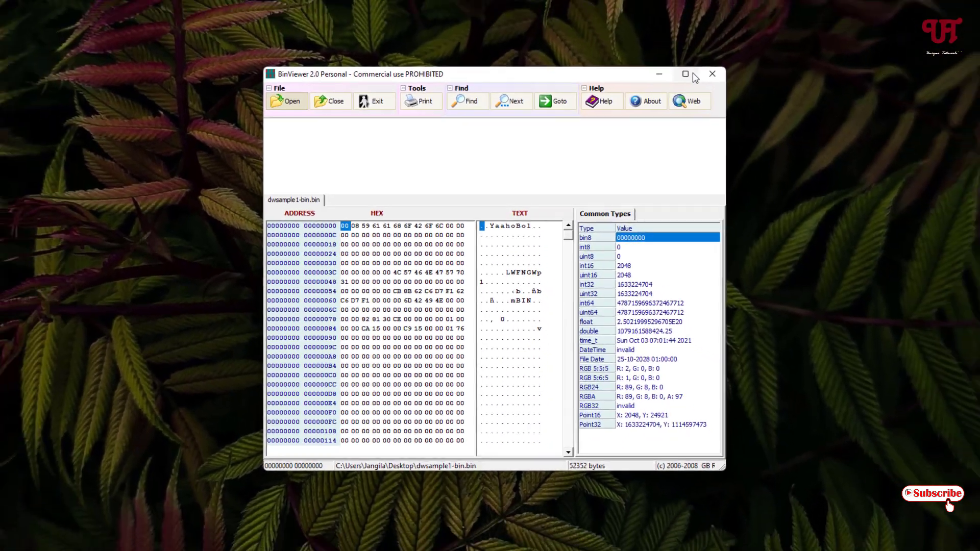
Maximize the viewer, close dwsample1-bin.bin, and bring up the Open File(s) dialog.
{"action": "left_click", "coordinate": [733, 26]}
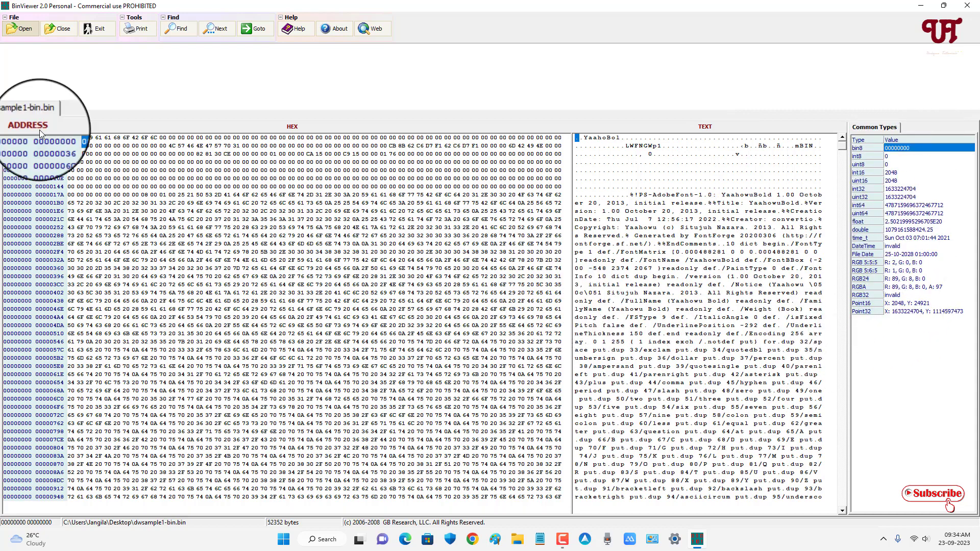
{"action": "left_click", "coordinate": [63, 28]}
{"action": "left_click", "coordinate": [20, 31]}
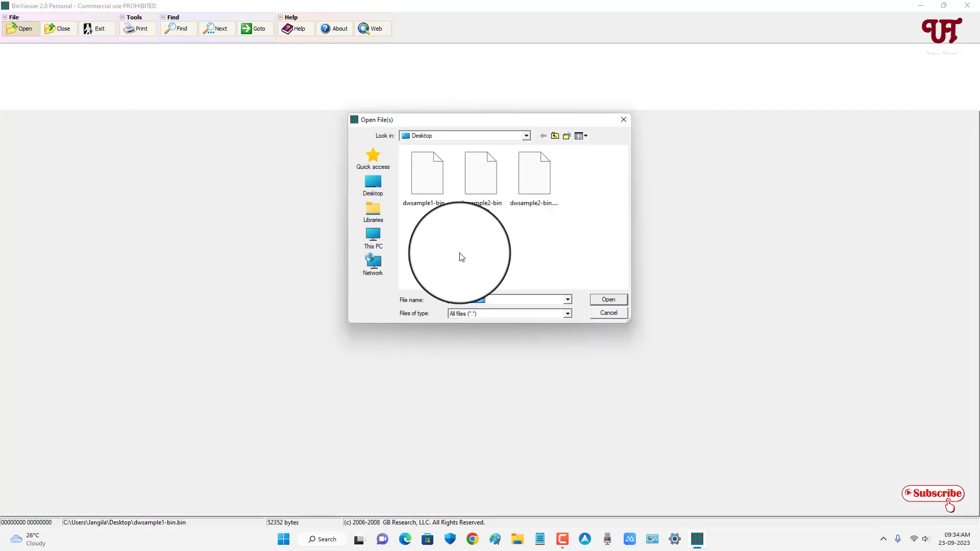
Load dwsample2-bin.bin from the Desktop, restore the window size, and exit BinViewer.
{"action": "left_click", "coordinate": [534, 182]}
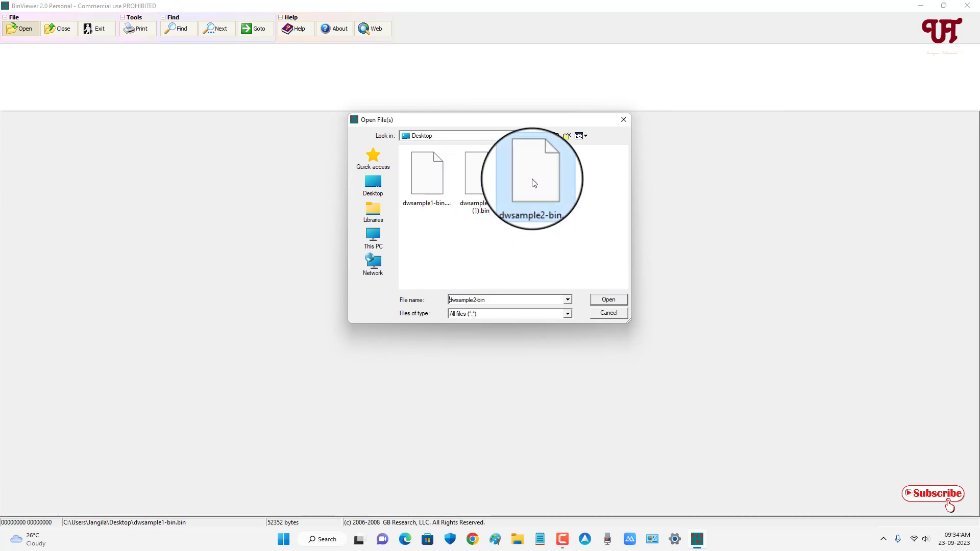
{"action": "left_click", "coordinate": [608, 299]}
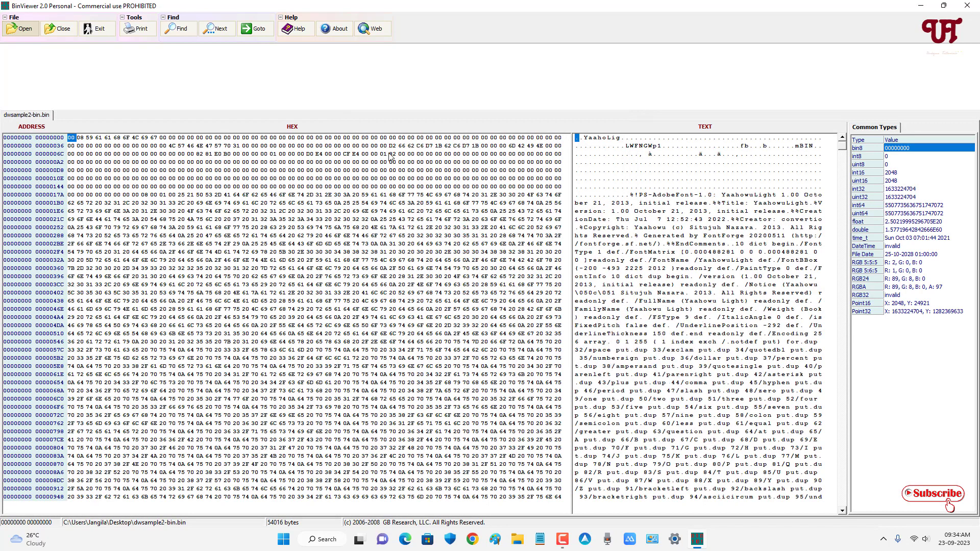
{"action": "left_click", "coordinate": [944, 5]}
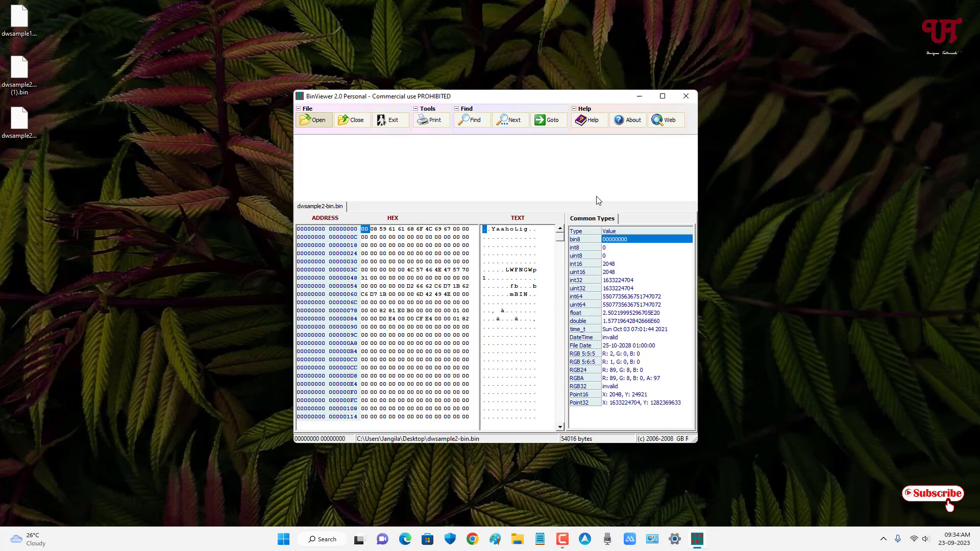
{"action": "left_click", "coordinate": [687, 97]}
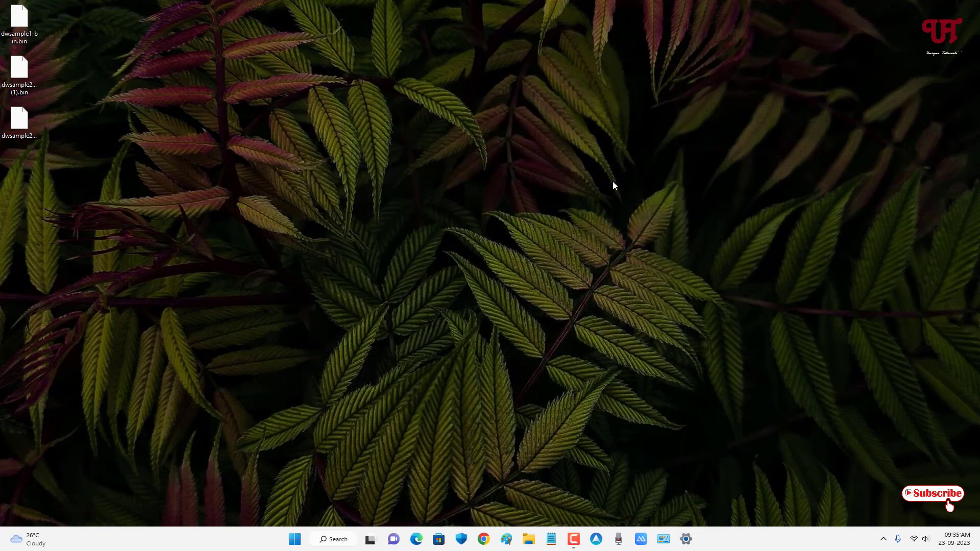